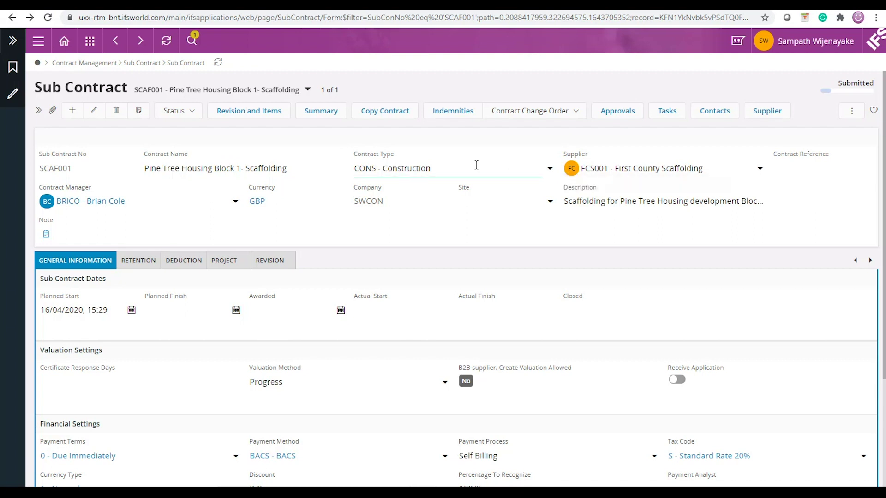
Add an indemnity request row described 'Bamk Guarantee', provided by Supplier, type BG - Bank Guarantee.
click(450, 121)
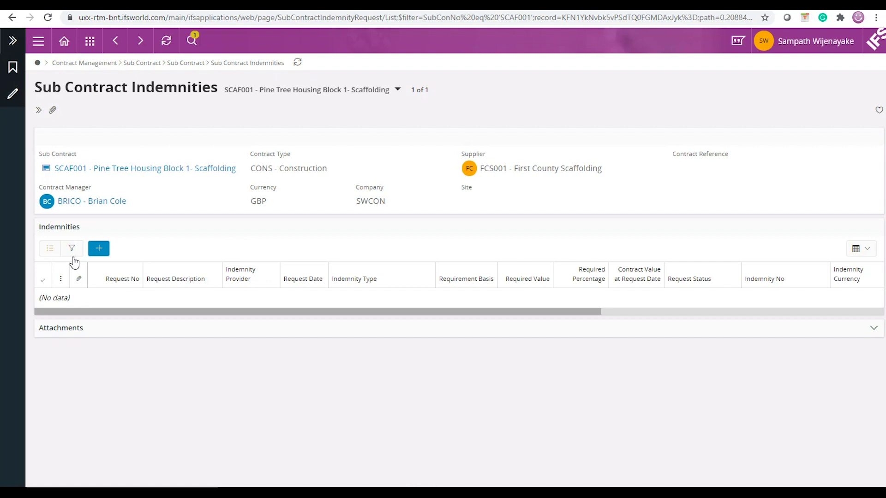
click(99, 249)
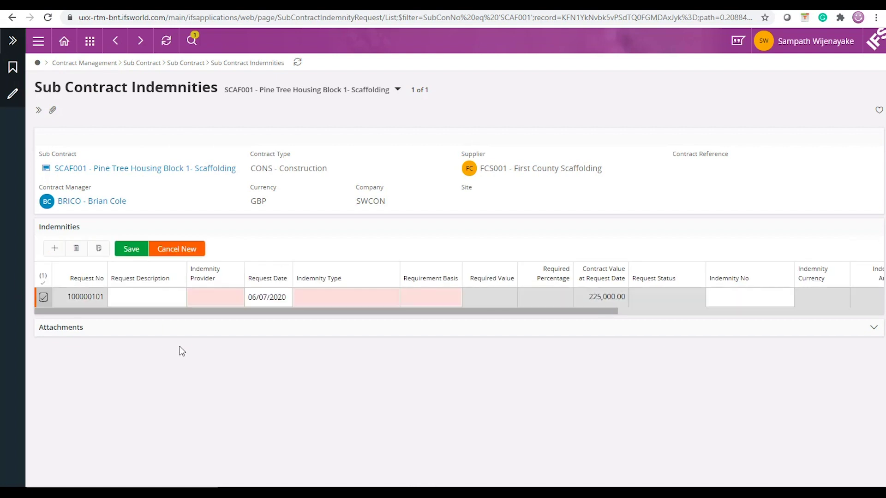
click(150, 297)
text(Bamk Guarantee)
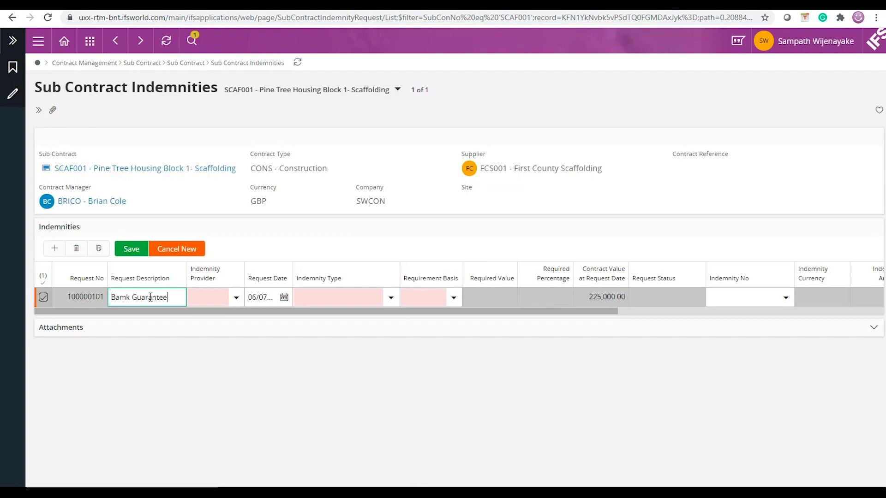
key(Tab)
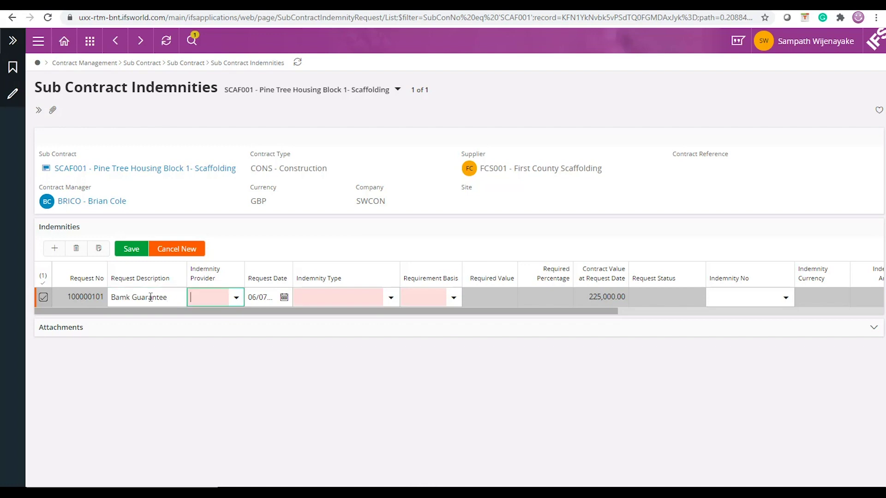
text(s)
key(Tab)
text(BG)
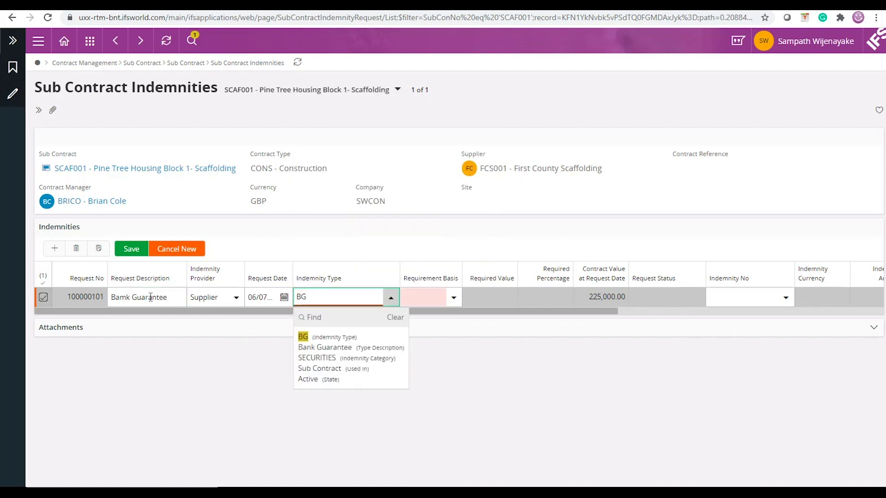
key(Tab)
Set the request basis to Percentage with 50% required, and save the request.
click(453, 298)
click(443, 336)
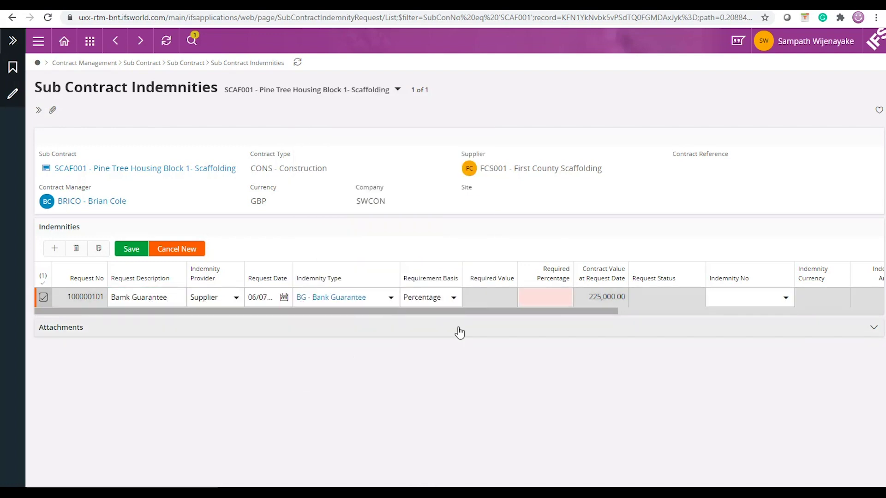
click(548, 296)
text(50)
key(Tab)
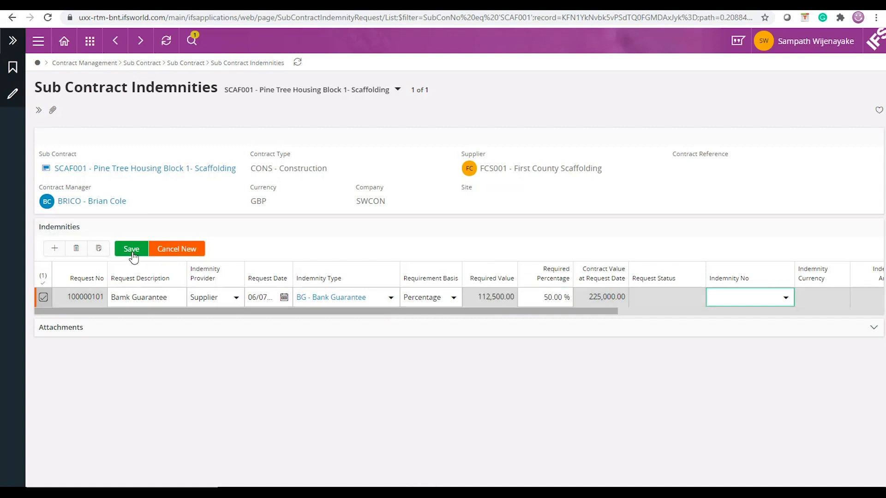
click(131, 249)
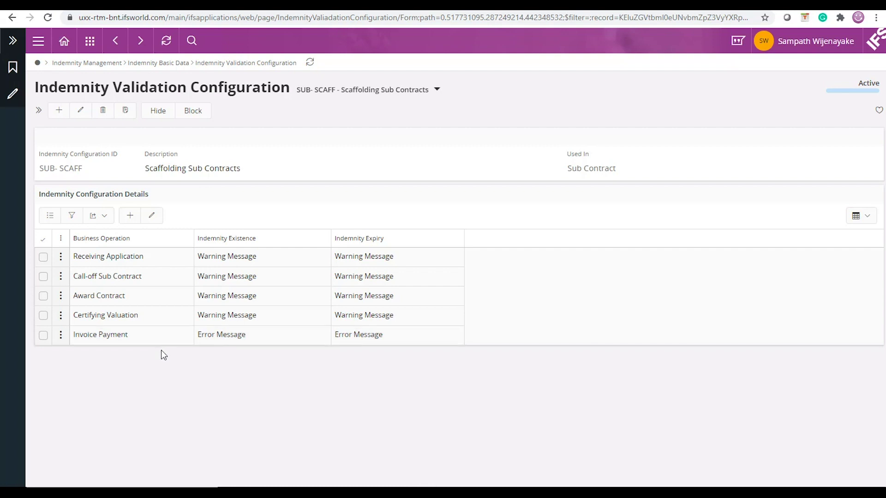
Back on SCAF001, set Indemnity Configuration ID to SUB- SCAFF via the 'sub' lookup.
key(alt+Left)
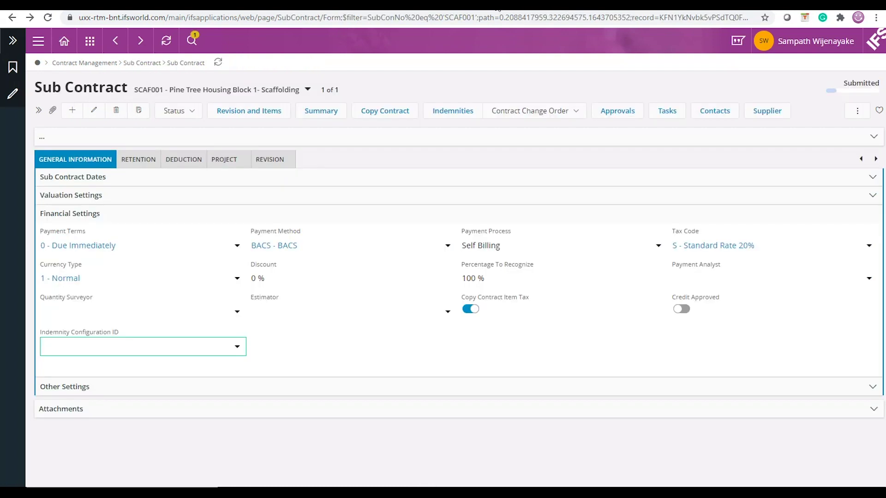
text(sub)
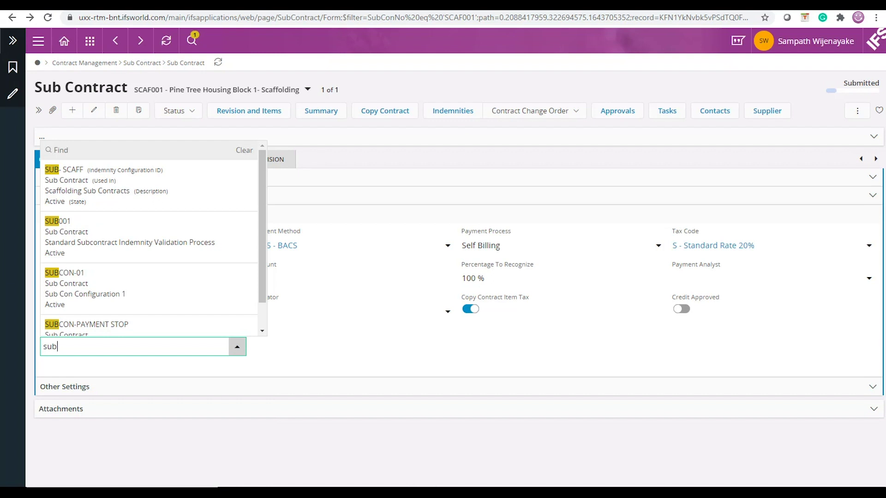
click(116, 175)
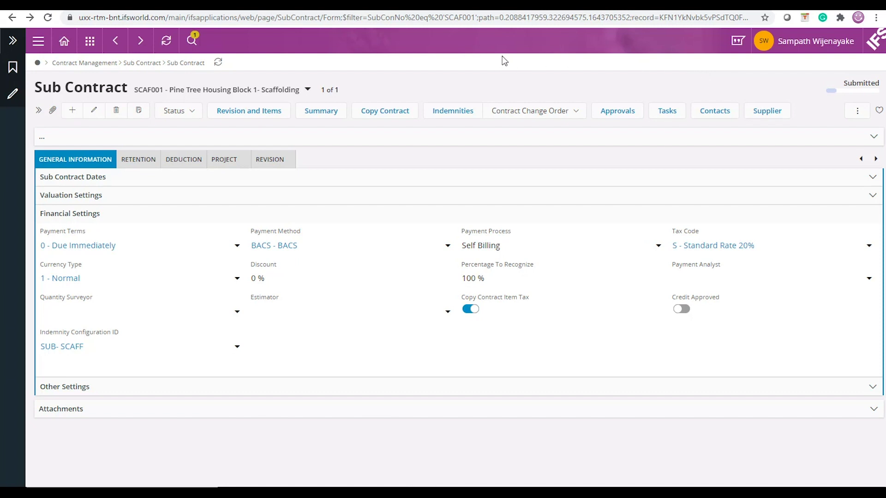
Try awarding SCAF001 with reason ADD (Added value), then cancel at the indemnity warning.
click(192, 112)
click(189, 147)
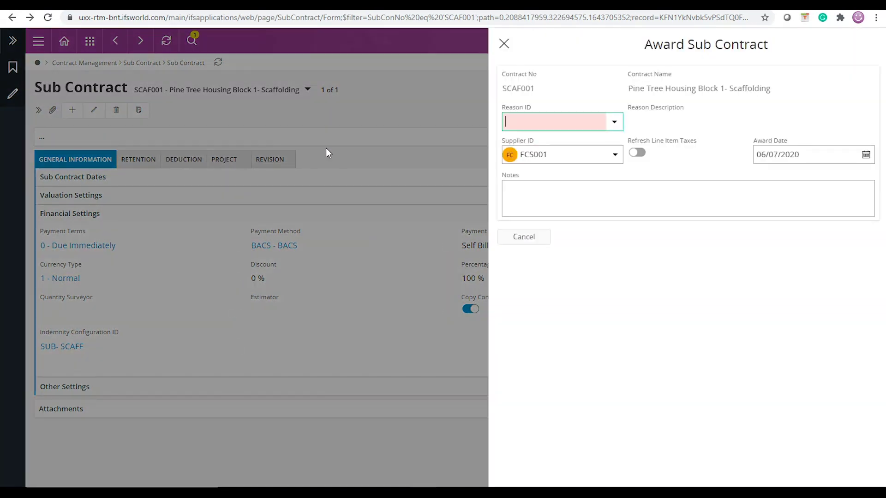
click(614, 121)
click(563, 167)
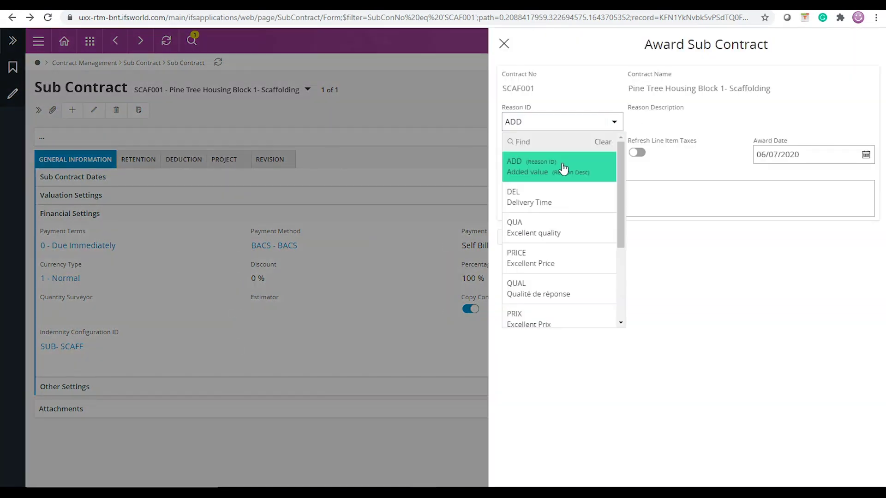
click(526, 237)
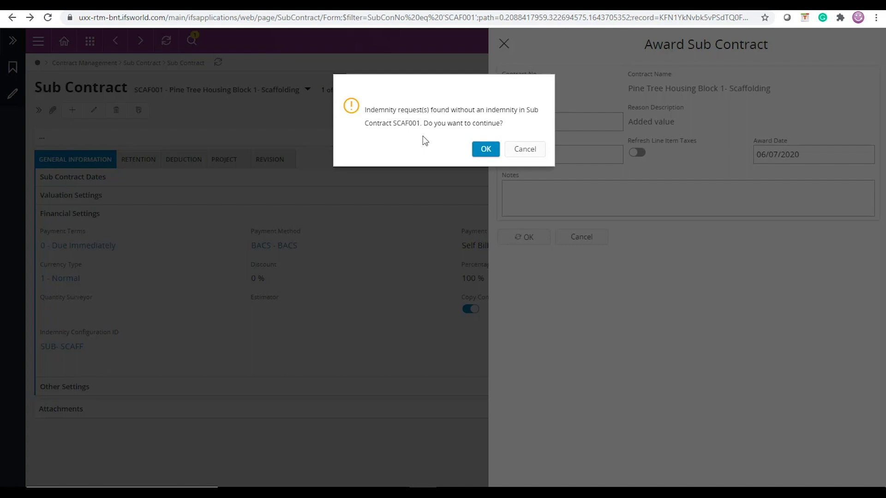
click(535, 150)
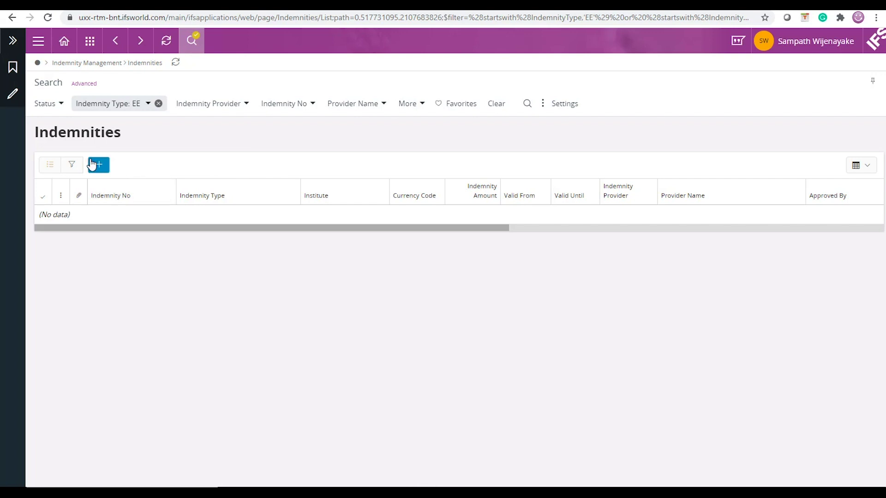
Add indemnity BG123456-A: Bank Guarantee type, institute AVIVA, GBP, amount 100,000.00.
click(97, 166)
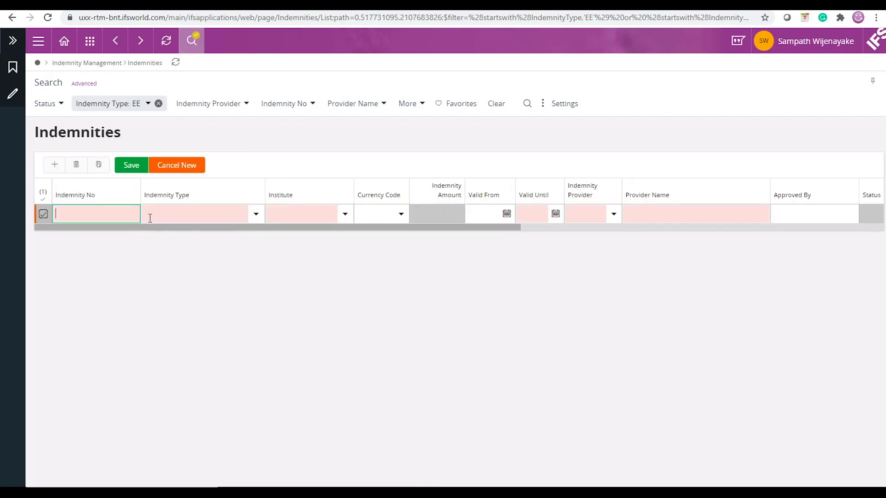
text(BG123456-A)
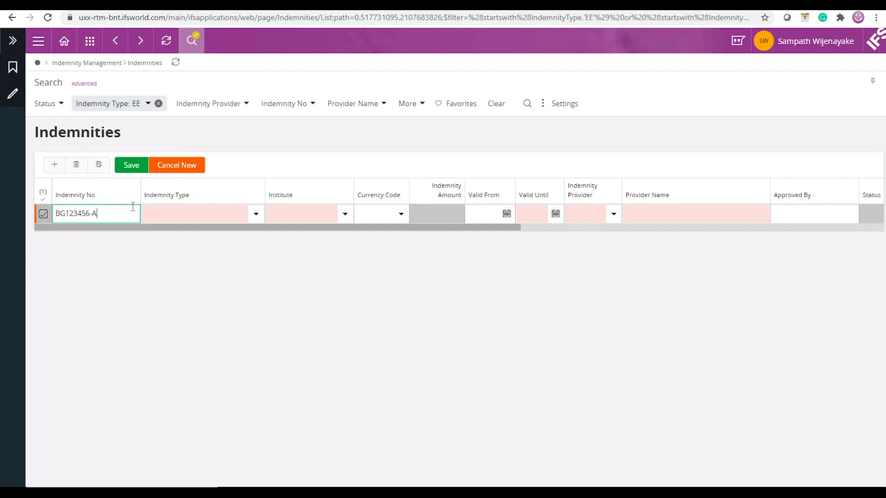
key(Tab)
text(BG)
key(Tab)
text(AV)
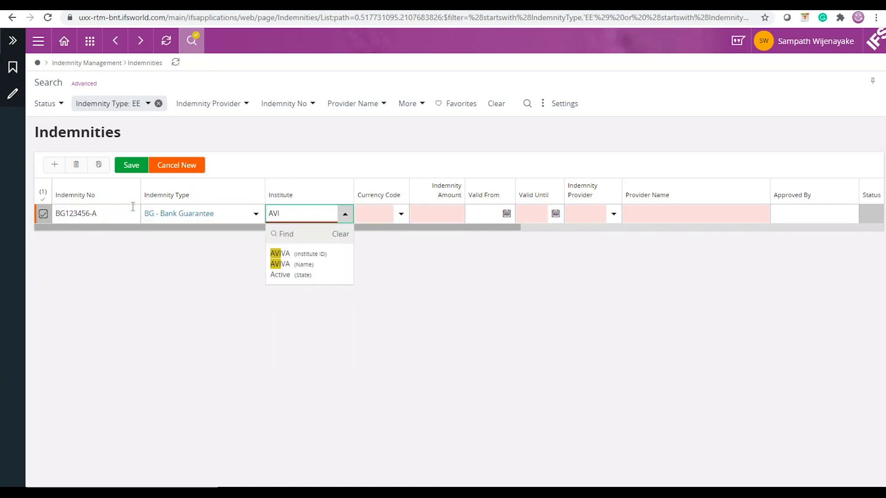
key(Tab)
text(GBP)
key(Tab)
text(100000)
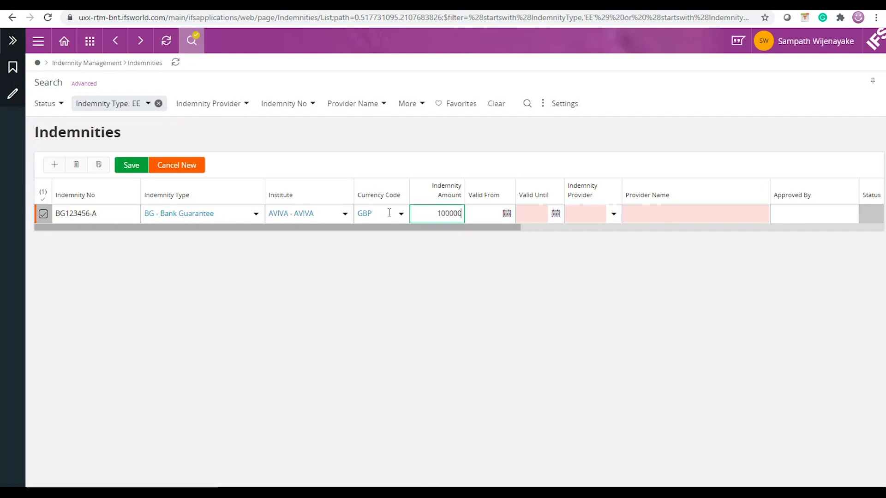
key(Tab)
Make it valid 01/07/2020–30/11/2020, provided by Supplier FCS001, and save the indemnity.
click(507, 213)
click(560, 272)
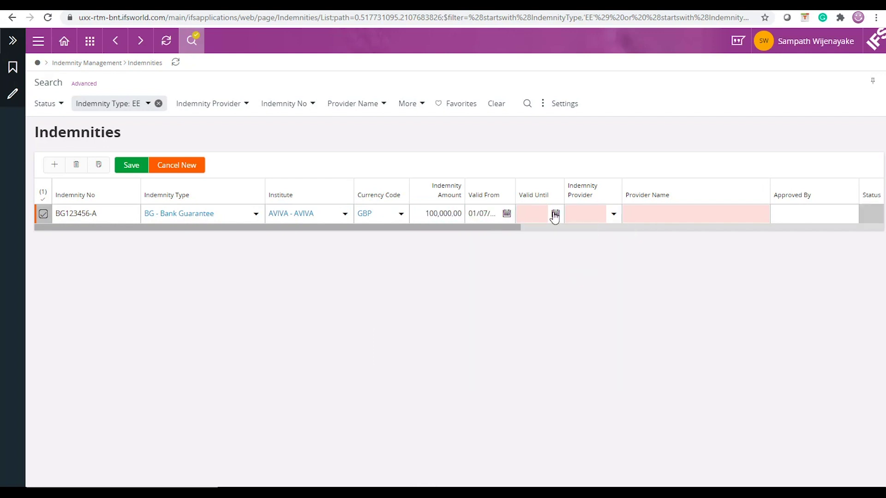
click(556, 213)
click(572, 378)
click(585, 213)
text(Supplier)
click(682, 214)
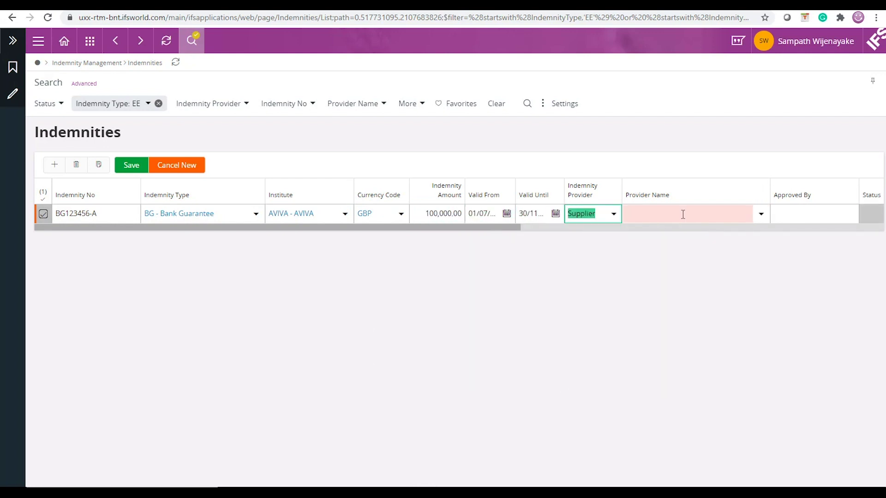
text(FCS)
key(Return)
click(149, 166)
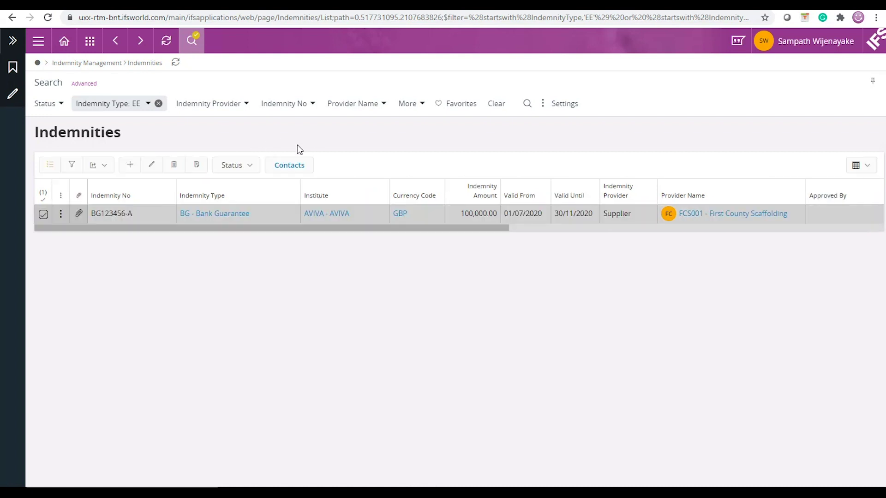
Approve indemnity BG123456-A and confirm.
click(252, 167)
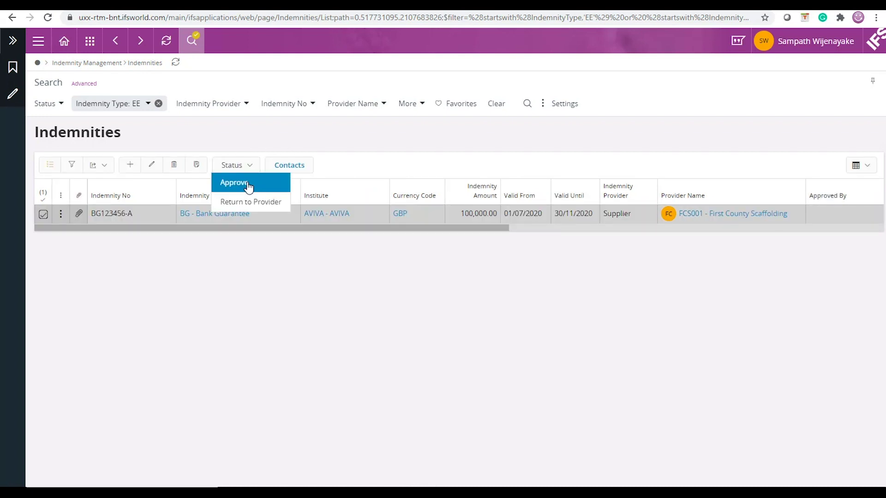
click(249, 183)
click(499, 162)
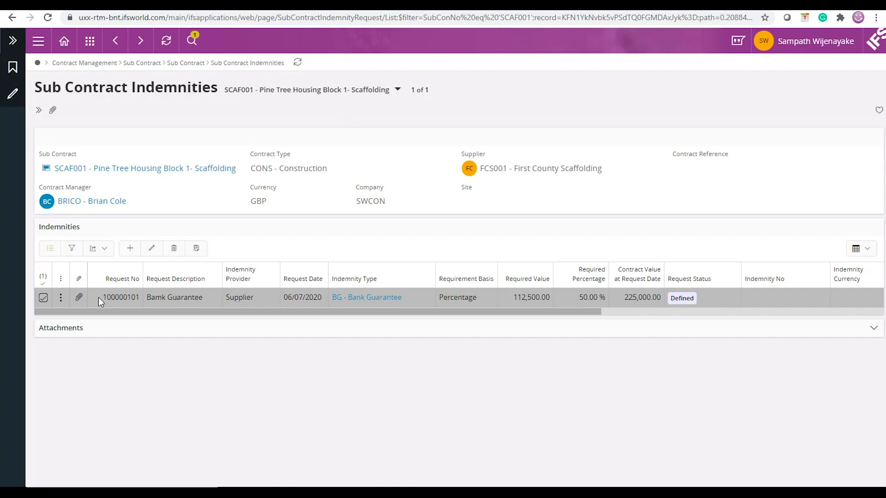
Set BG123456-A as the request's Indemnity No, save, and mark the requirement fulfilled.
click(160, 256)
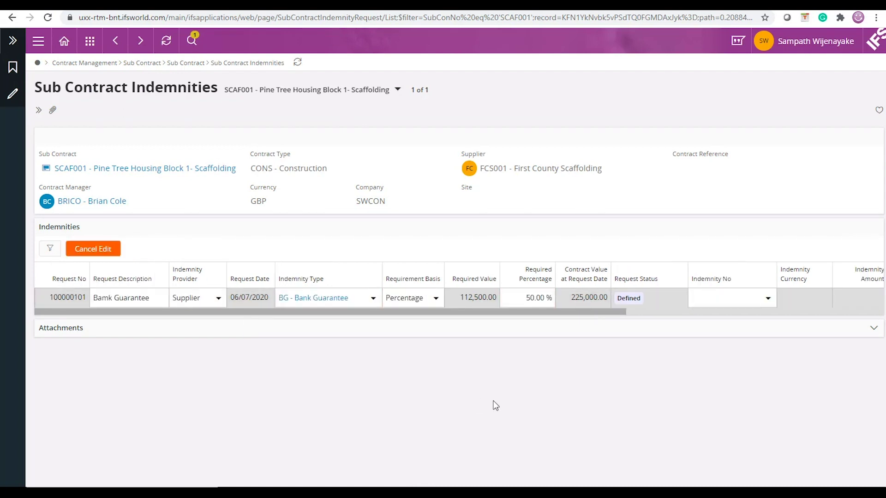
click(768, 298)
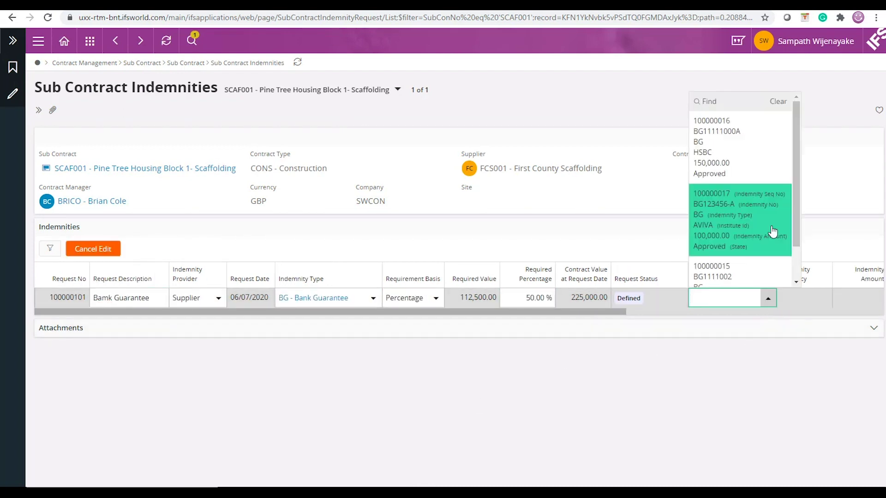
click(772, 232)
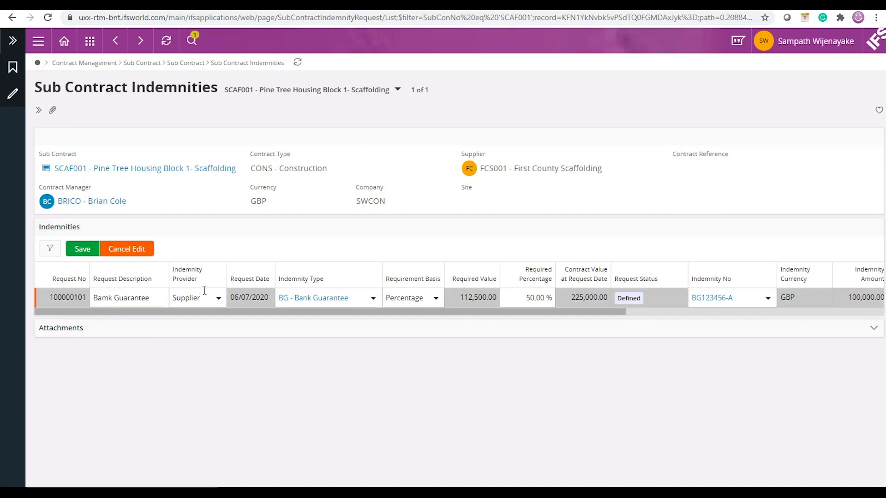
click(82, 248)
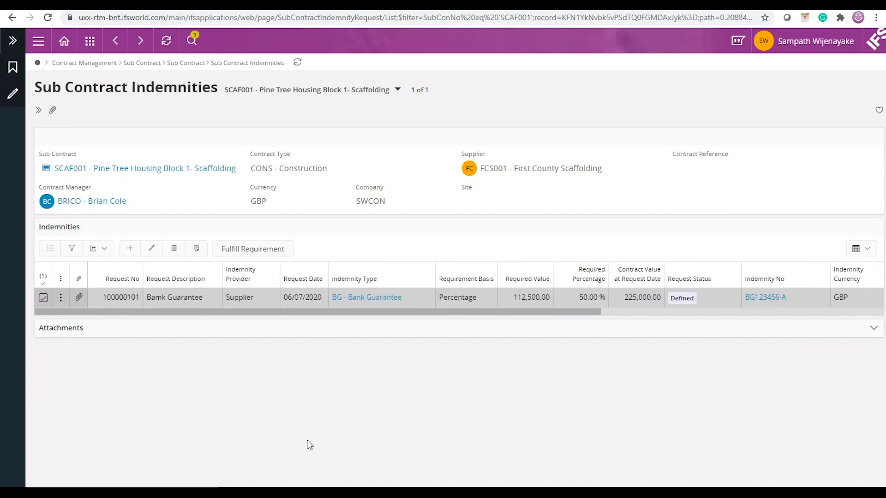
click(253, 249)
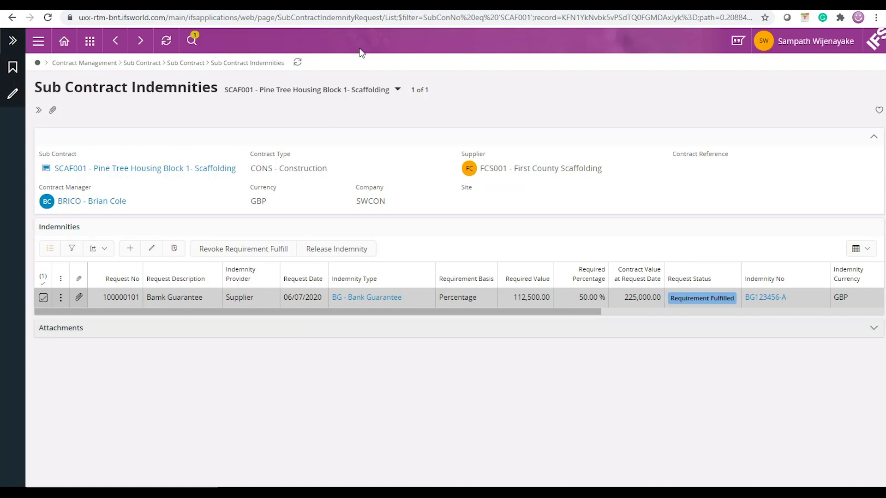
Return to SCAF001 and award it with reason ADD (Added value).
key(alt+Left)
click(196, 115)
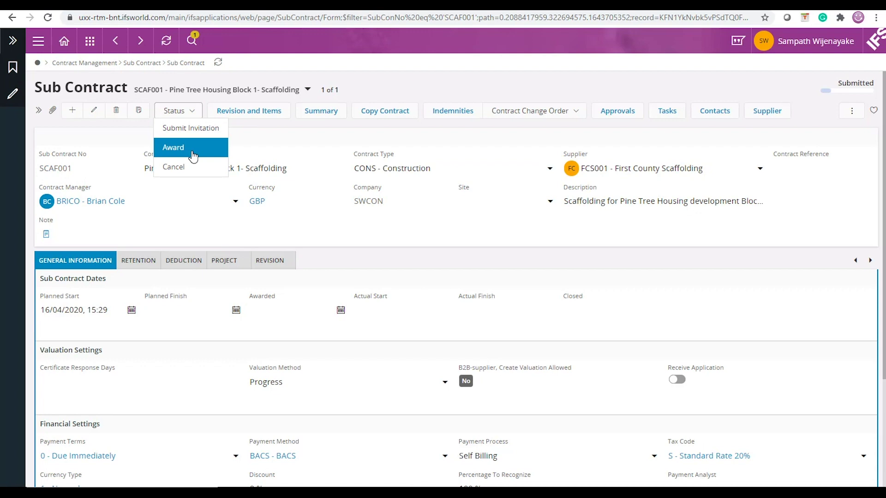
click(174, 148)
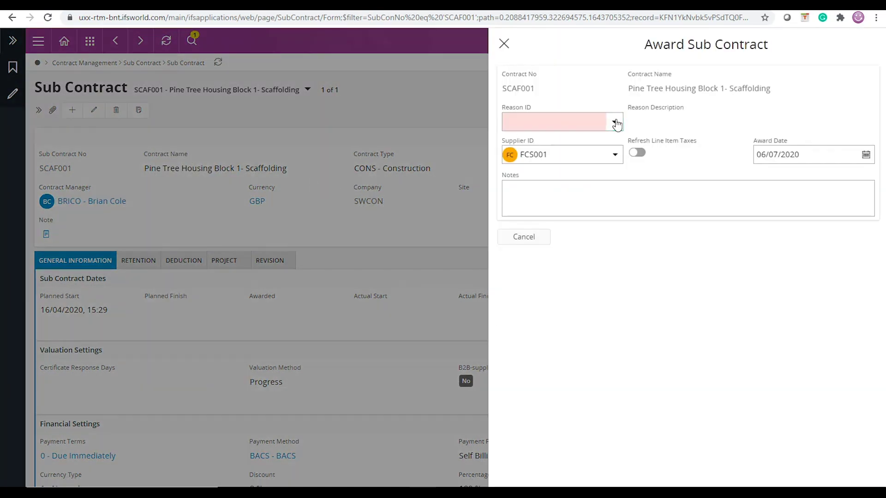
click(615, 122)
click(566, 169)
click(545, 237)
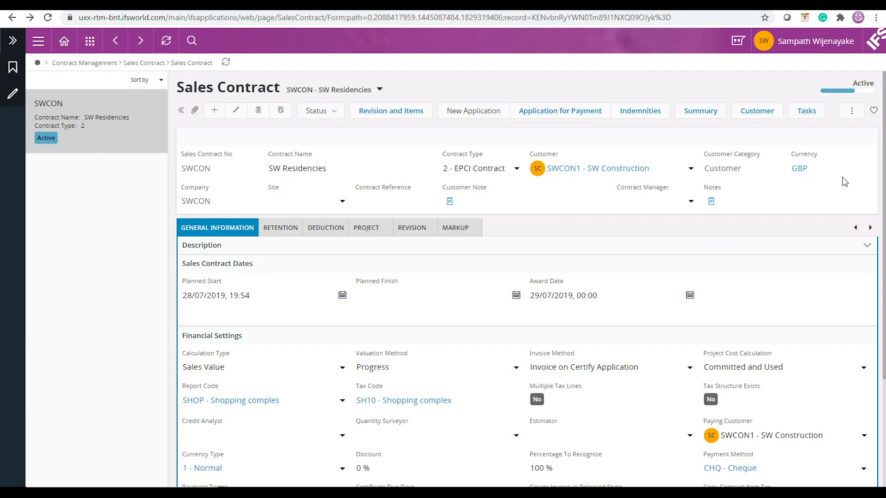
In SWCON's Financial Settings, choose ASBR1 (ASBR1 Validations for Sales Contract) as Indemnity Configuration ID.
scroll(883, 190, down, 3)
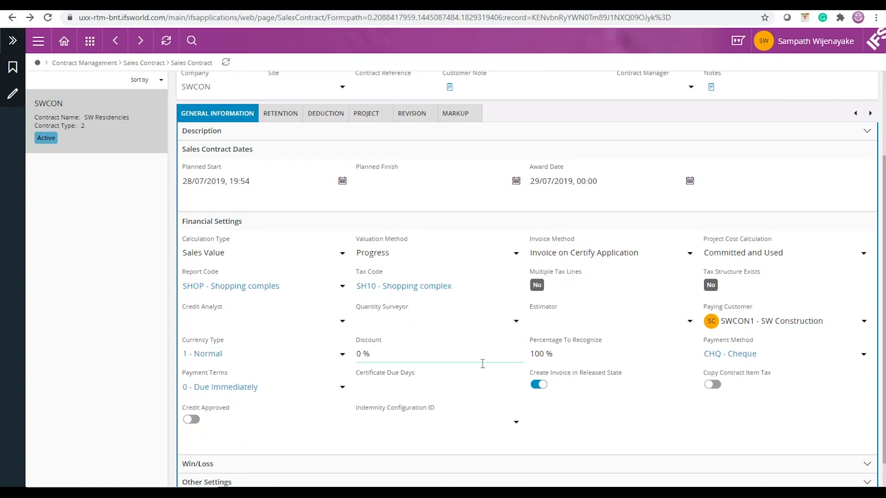
click(516, 425)
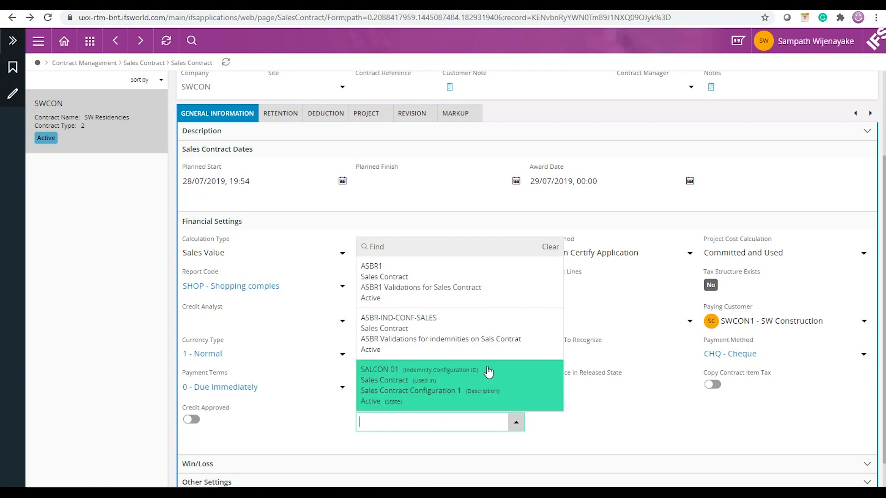
click(462, 296)
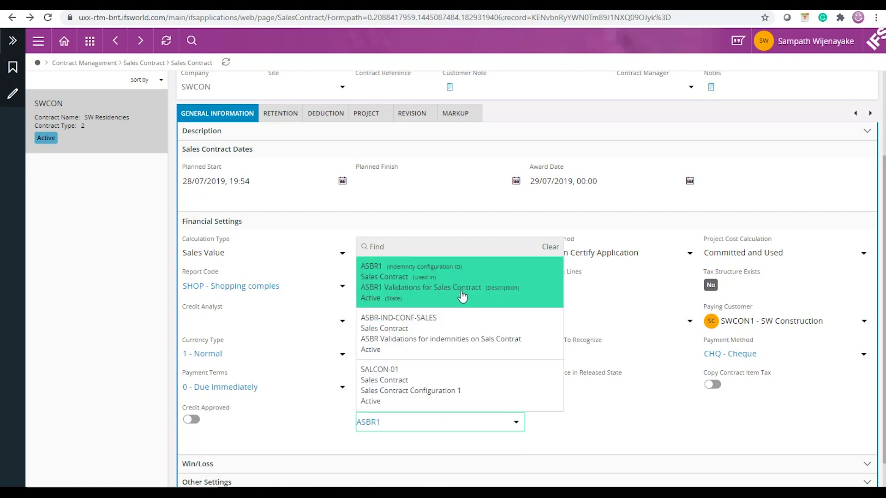